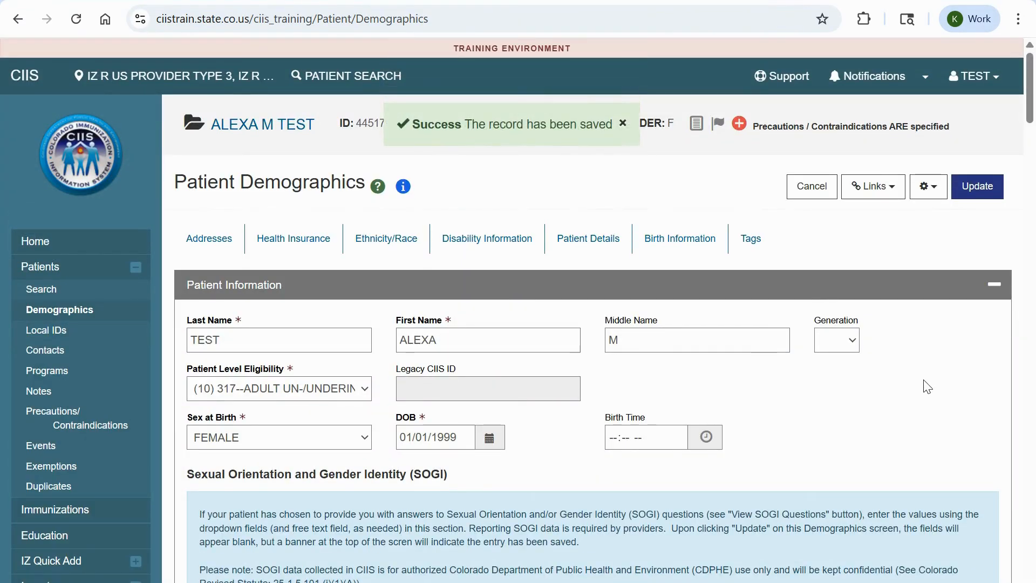
Save the test patient's demographics to reach the Immunizations Home page.
{"action": "left_click", "coordinate": [103, 515]}
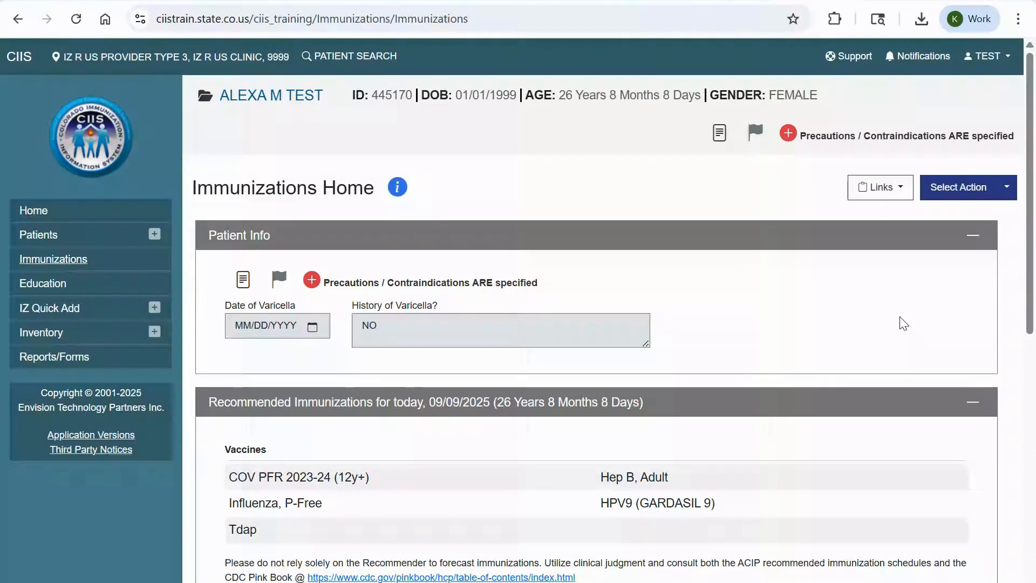
Choose Add Vaccines from the immunization Select Action list.
{"action": "left_click", "coordinate": [1006, 189]}
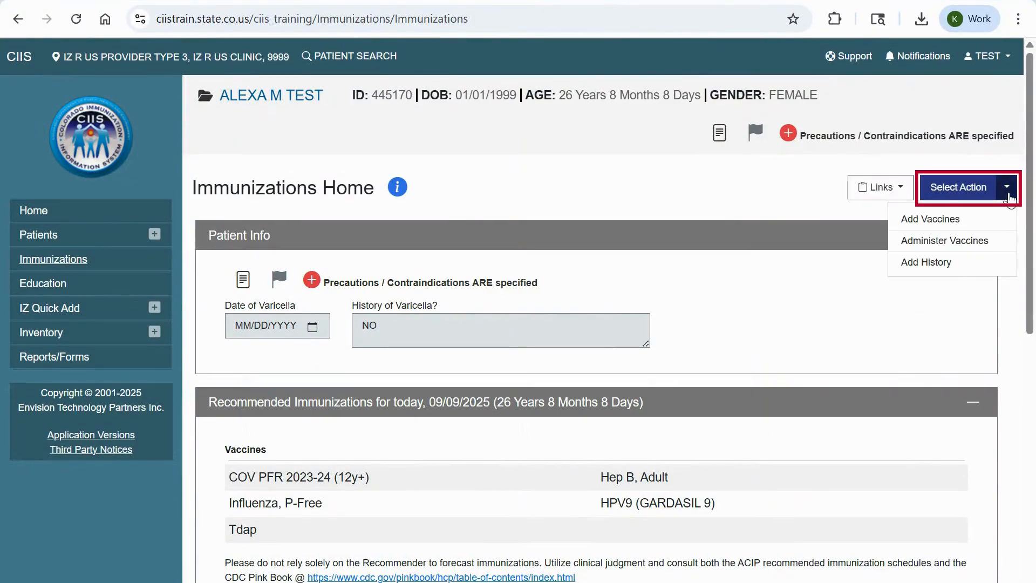
{"action": "left_click", "coordinate": [992, 219]}
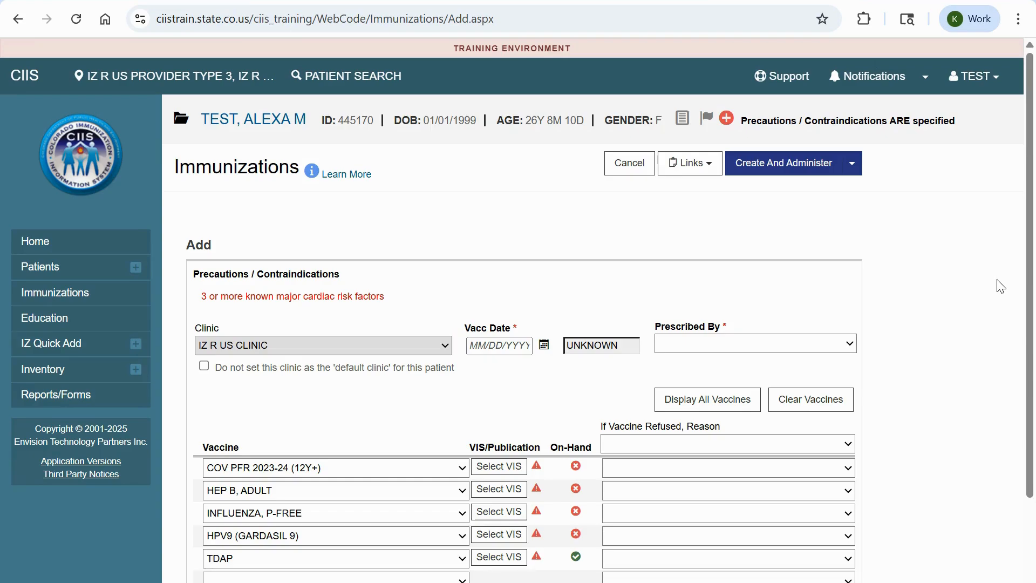
Set vaccination date 09/11/2025, pick the prescribing provider, and clear the pre-listed vaccines.
{"action": "double_click", "coordinate": [492, 348]}
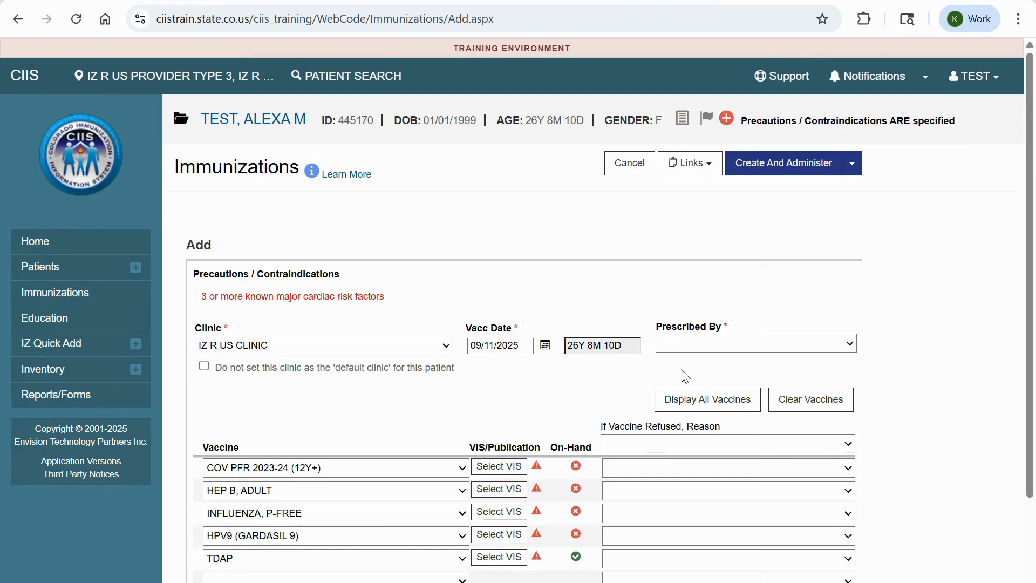
{"action": "left_click", "coordinate": [851, 345]}
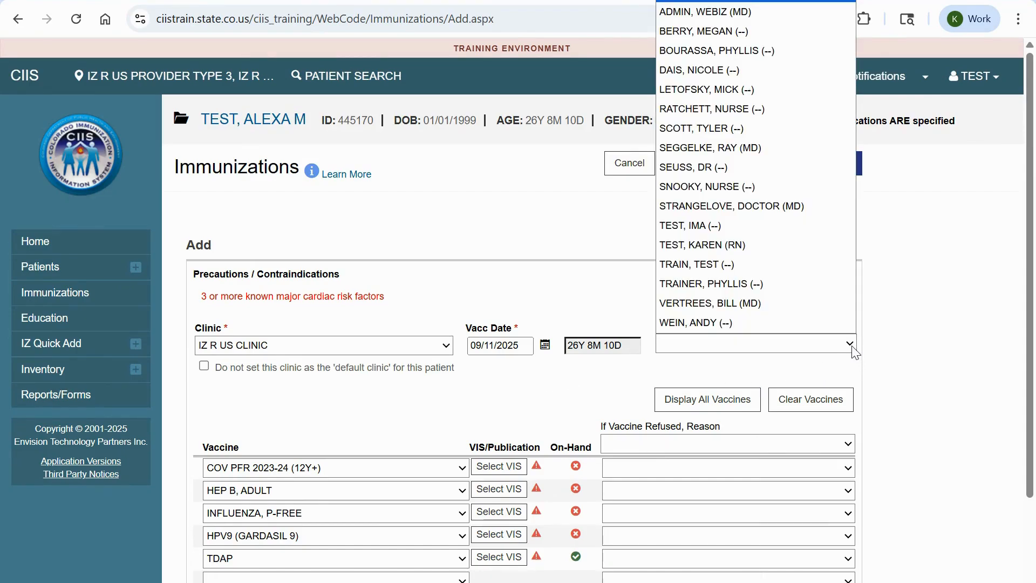
{"action": "left_click", "coordinate": [745, 230]}
{"action": "left_click", "coordinate": [892, 370]}
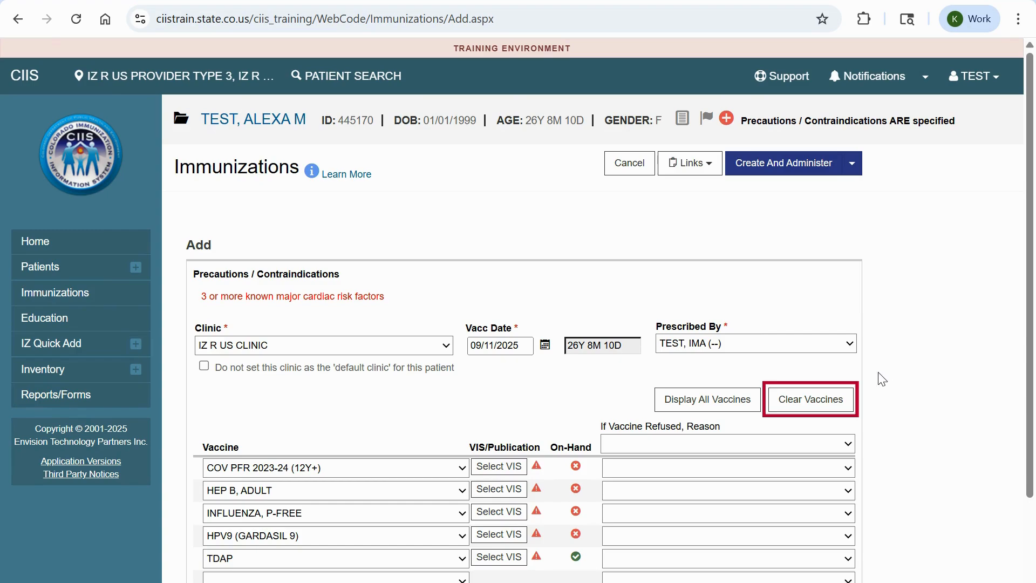
{"action": "left_click", "coordinate": [821, 409]}
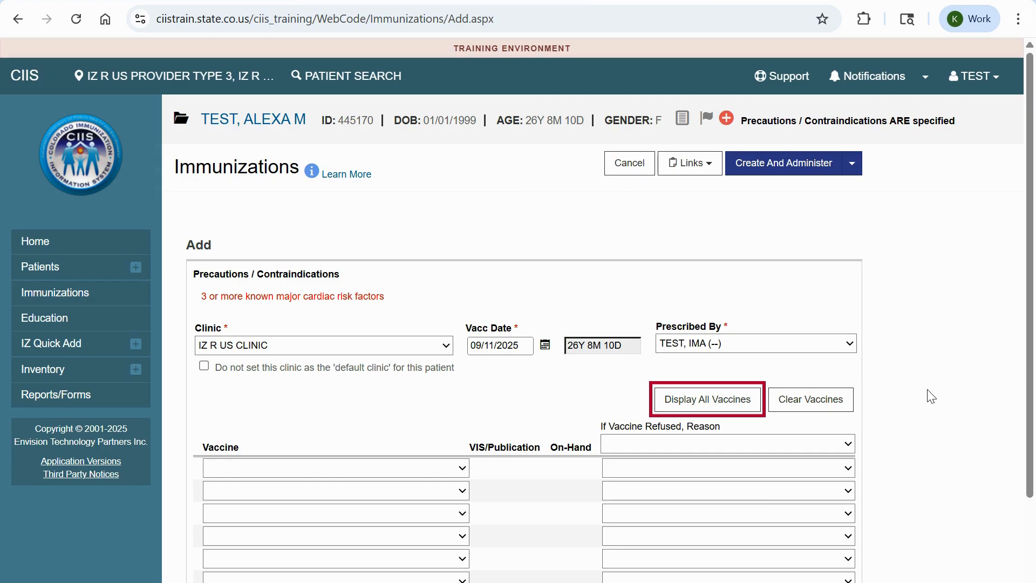
Fill the first two vaccine rows with HEP B, ADULT and TDAP.
{"action": "left_click", "coordinate": [447, 469]}
{"action": "scroll", "coordinate": [422, 388], "scroll_direction": "down", "scroll_amount": 5}
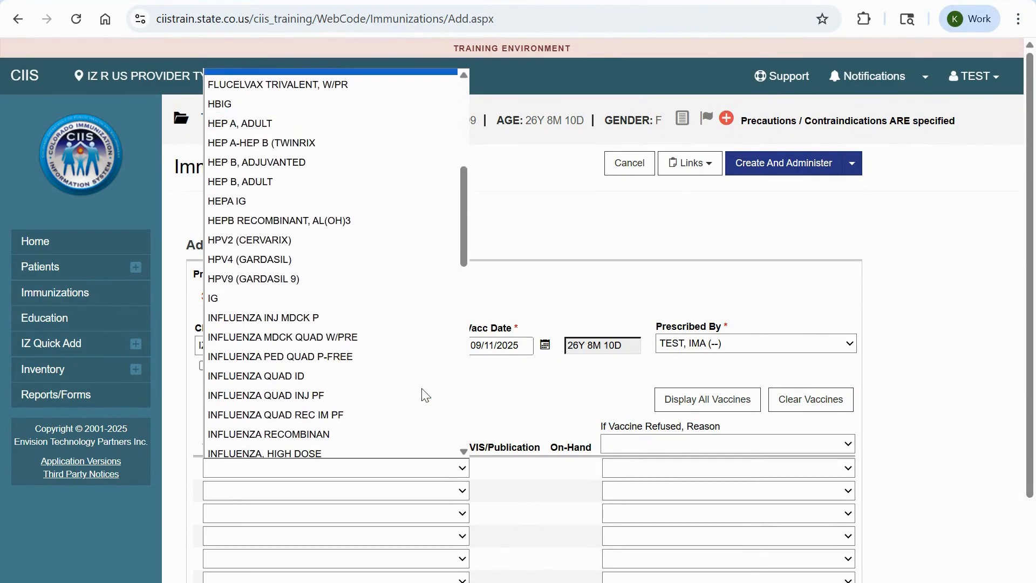
{"action": "left_click", "coordinate": [318, 181]}
{"action": "left_click", "coordinate": [395, 488]}
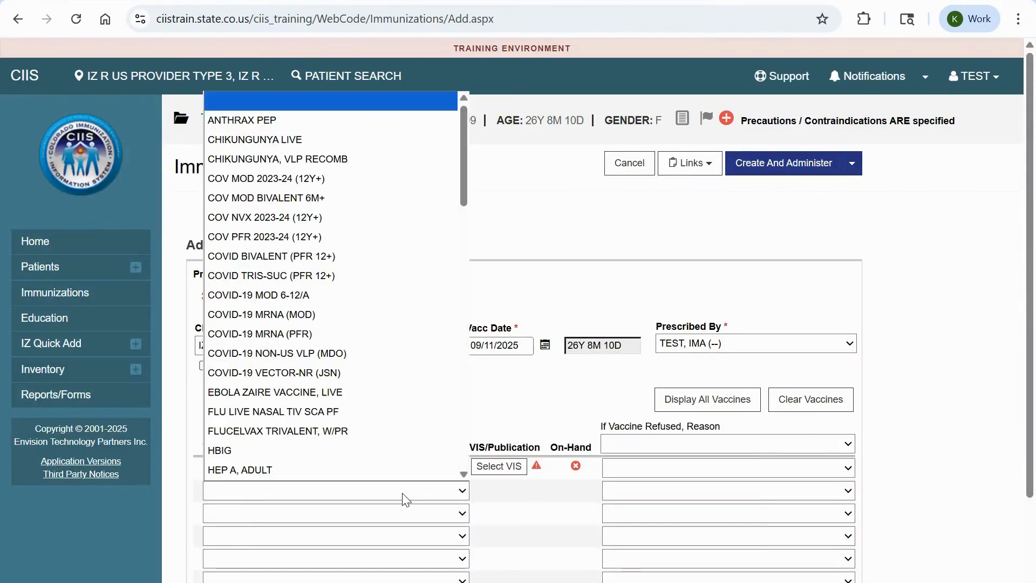
{"action": "scroll", "coordinate": [372, 361], "scroll_direction": "down", "scroll_amount": 10}
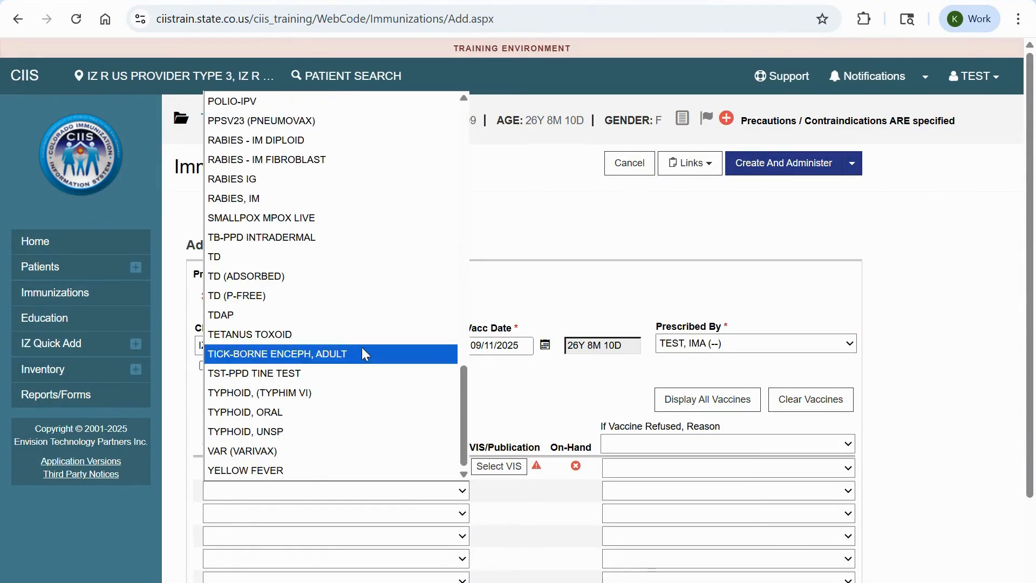
{"action": "left_click", "coordinate": [354, 317]}
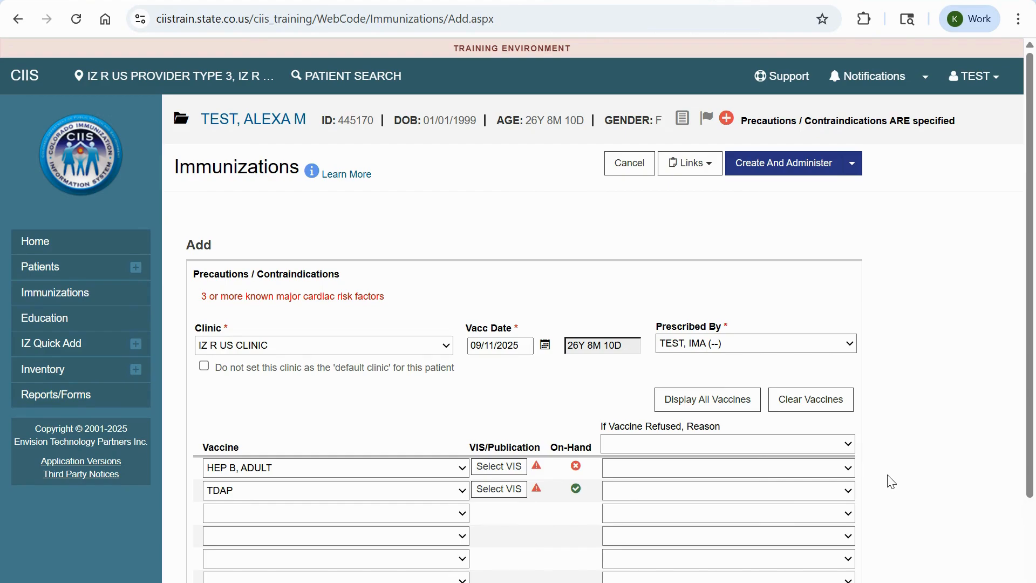
Clear the vaccine rows again and enter TDAP alone in the first row.
{"action": "left_click", "coordinate": [824, 411]}
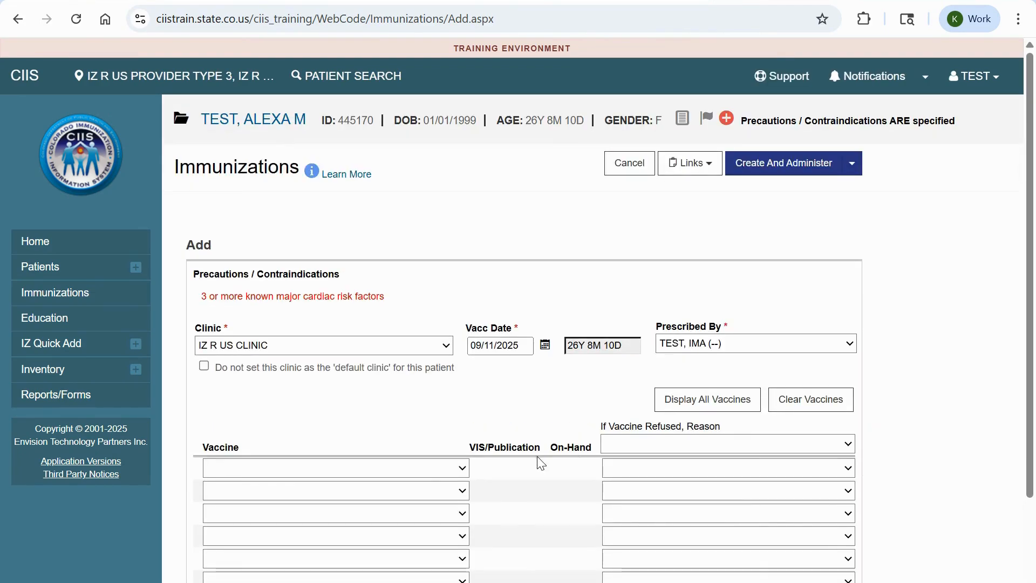
{"action": "left_click", "coordinate": [458, 467]}
{"action": "scroll", "coordinate": [393, 361], "scroll_direction": "down", "scroll_amount": 9}
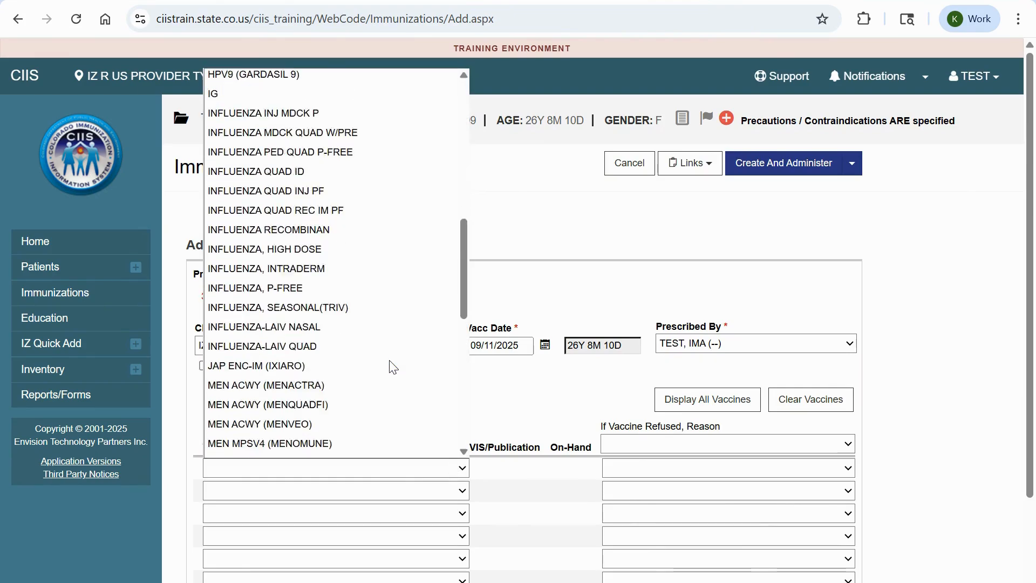
{"action": "scroll", "coordinate": [393, 367], "scroll_direction": "down", "scroll_amount": 8}
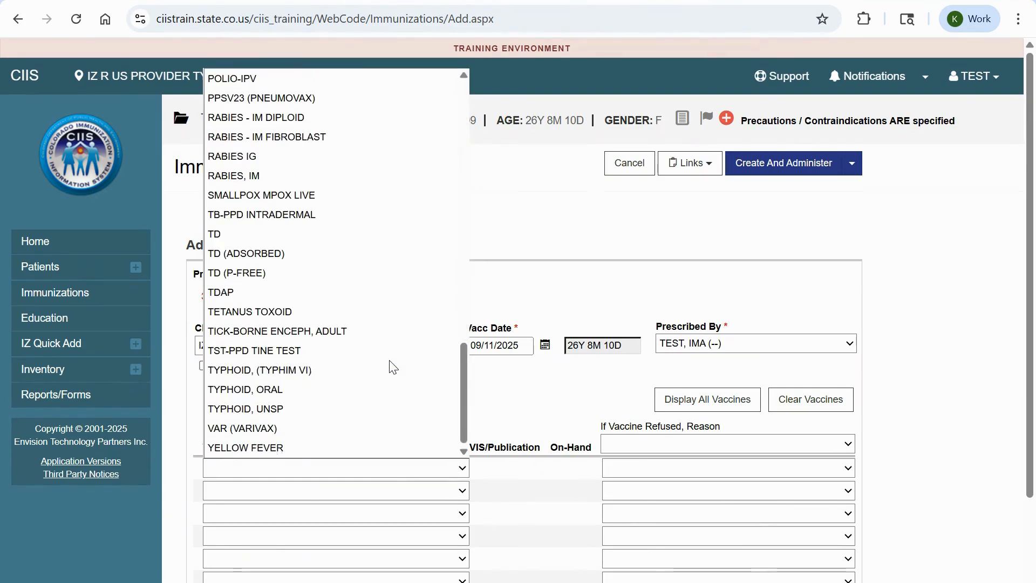
{"action": "left_click", "coordinate": [326, 293]}
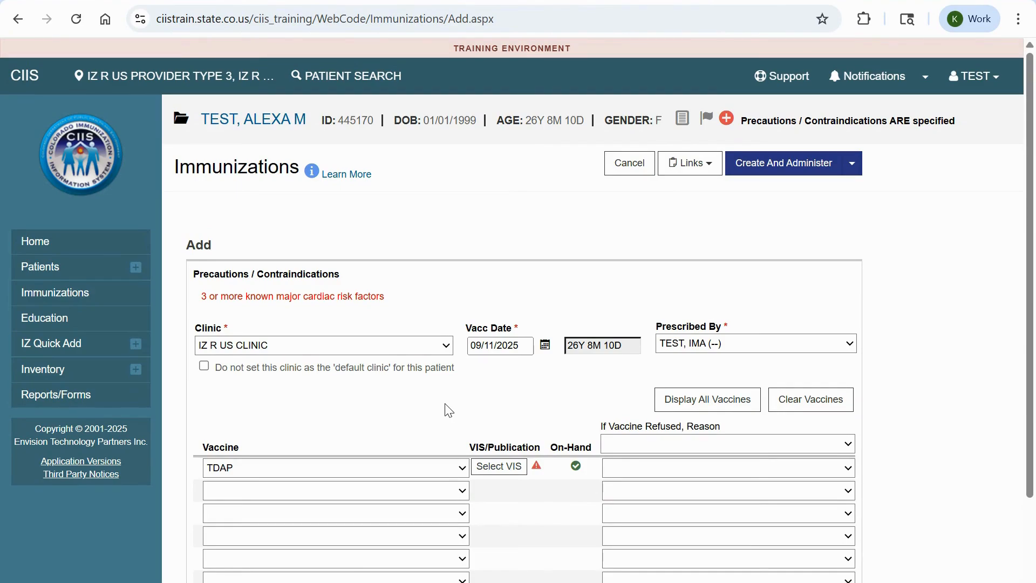
Attach the TDAP | ENGLISH | 04/01/2020 VIS to the TDAP row and save it.
{"action": "left_click", "coordinate": [510, 466]}
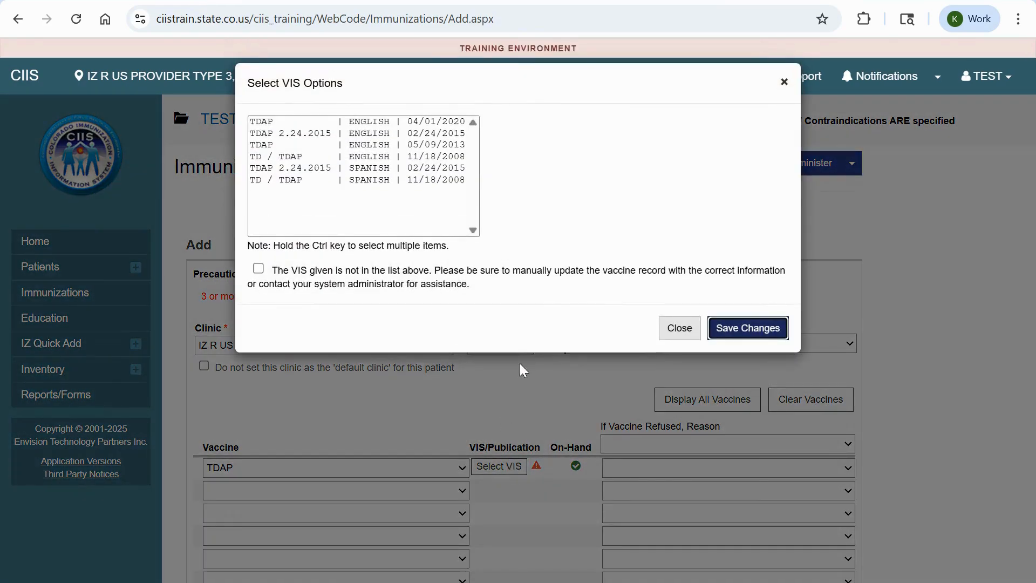
{"action": "left_click", "coordinate": [430, 123]}
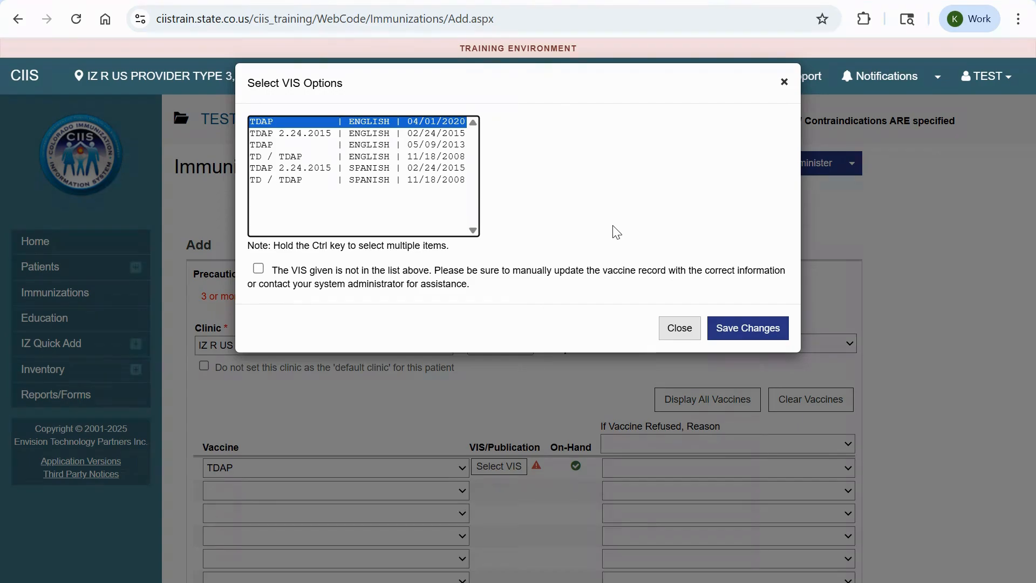
{"action": "left_click", "coordinate": [756, 336]}
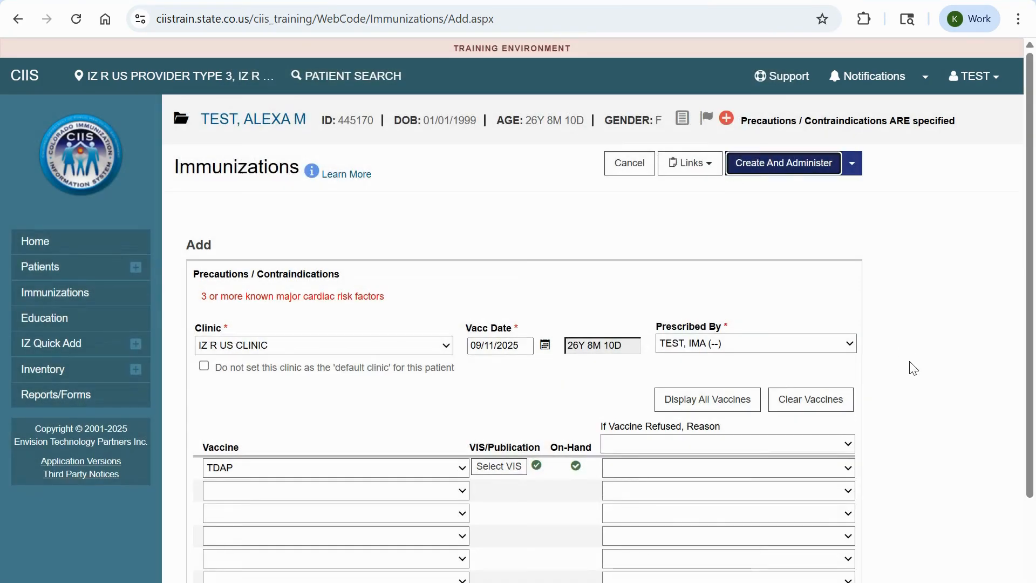
{"action": "left_click", "coordinate": [888, 386]}
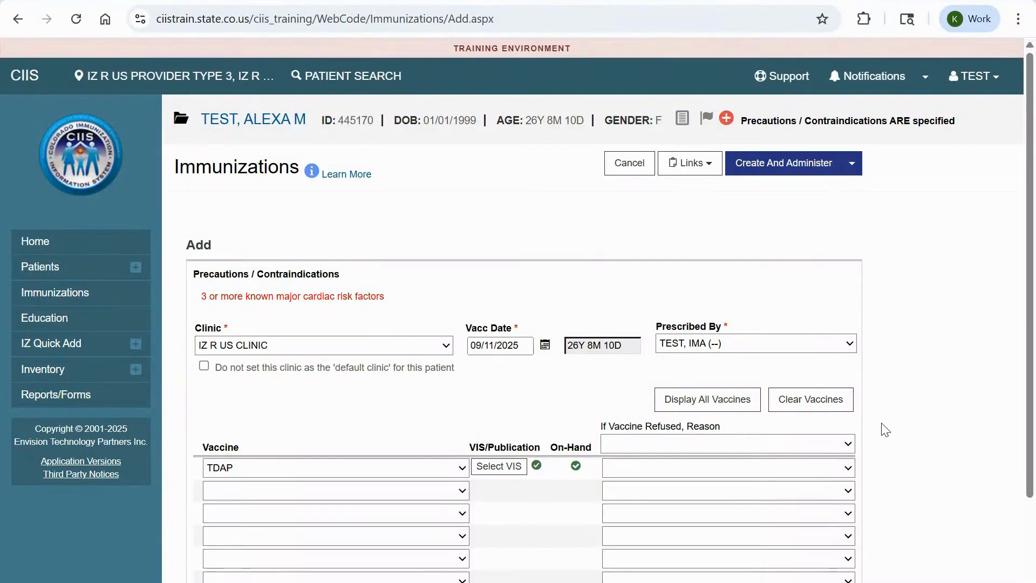
{"action": "left_click", "coordinate": [505, 466]}
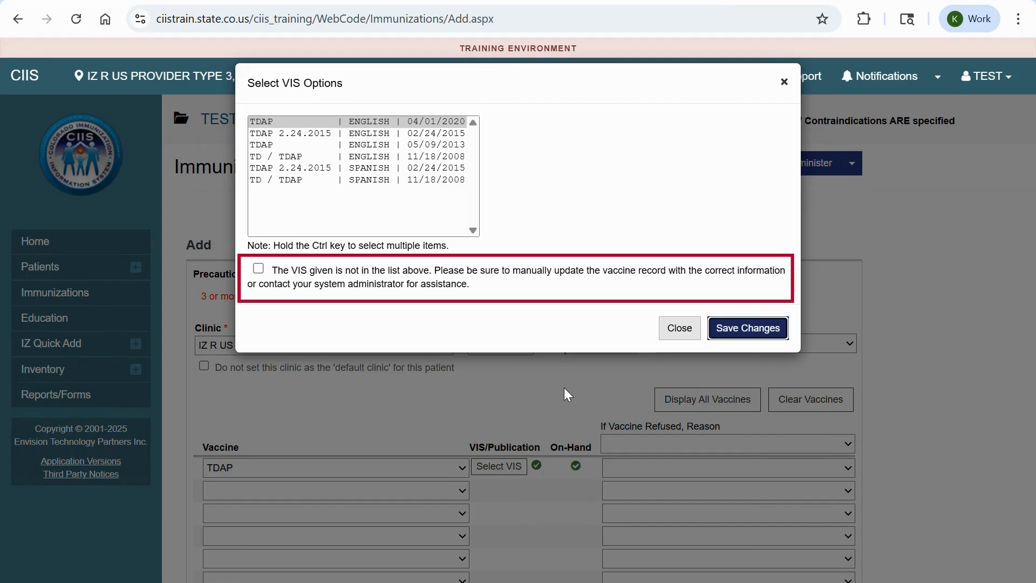
{"action": "left_click", "coordinate": [679, 329]}
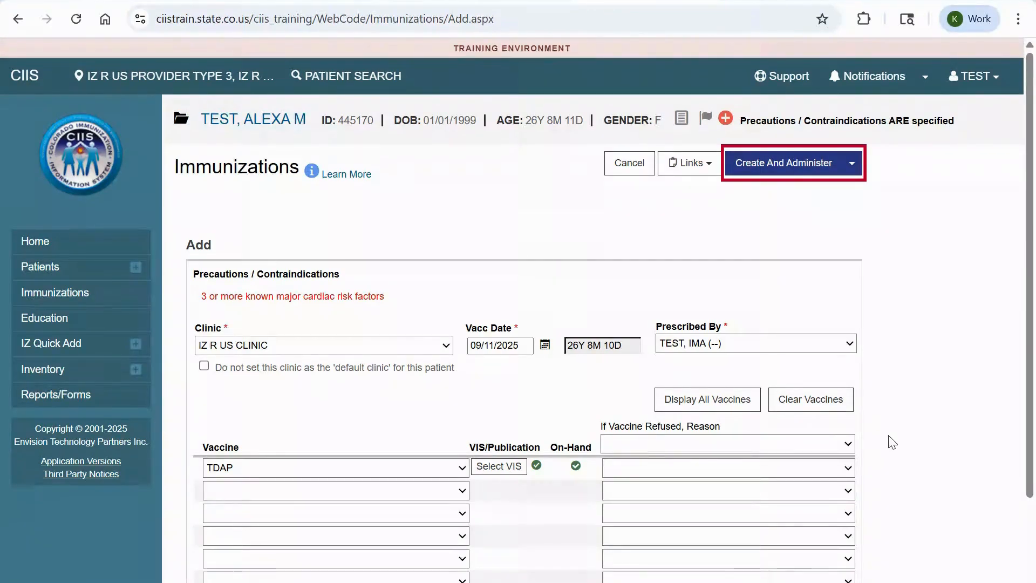
Create the Tdap entry and set who administered the dose.
{"action": "left_click", "coordinate": [816, 163]}
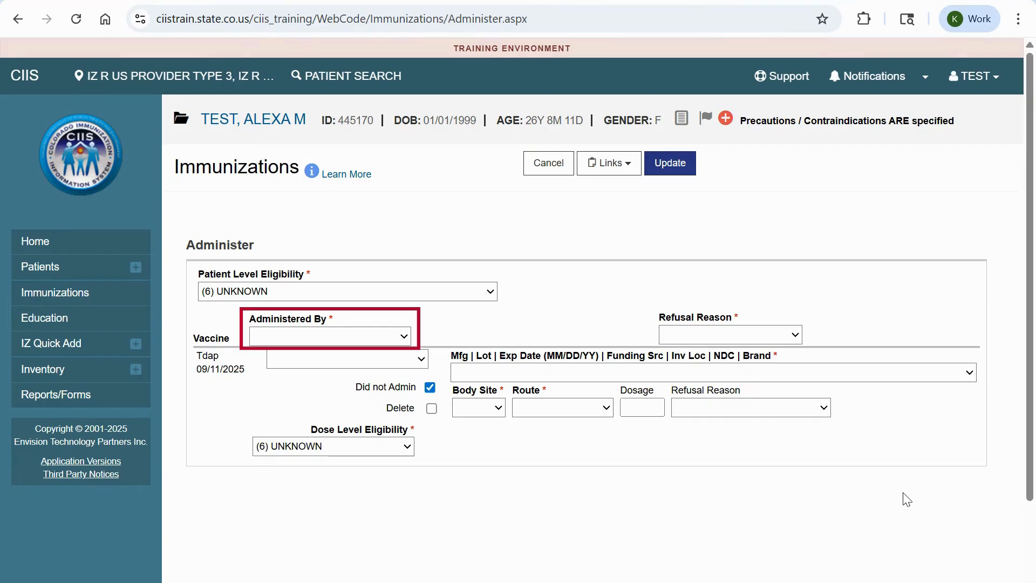
{"action": "left_click", "coordinate": [362, 335]}
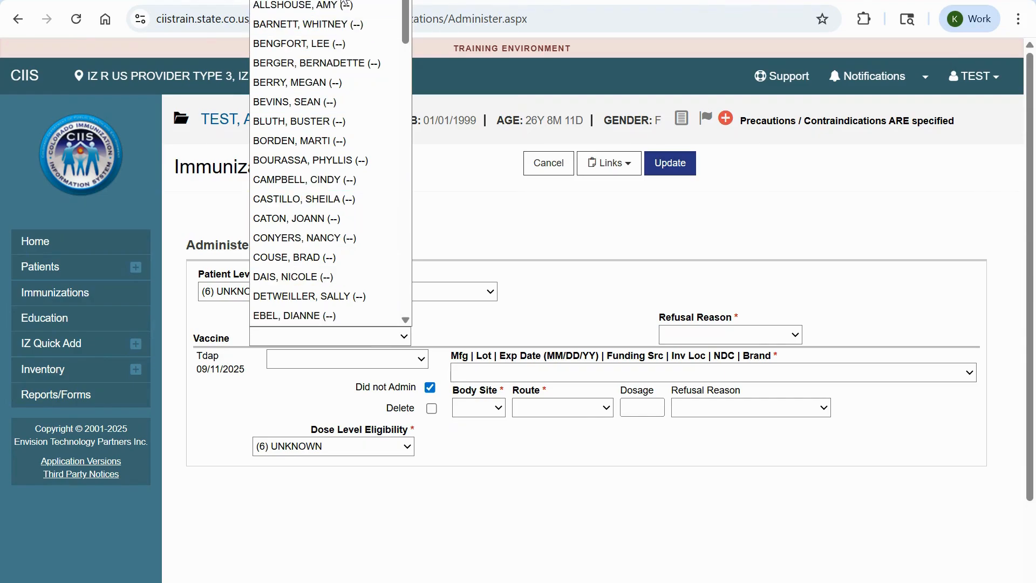
{"action": "left_click", "coordinate": [341, 1]}
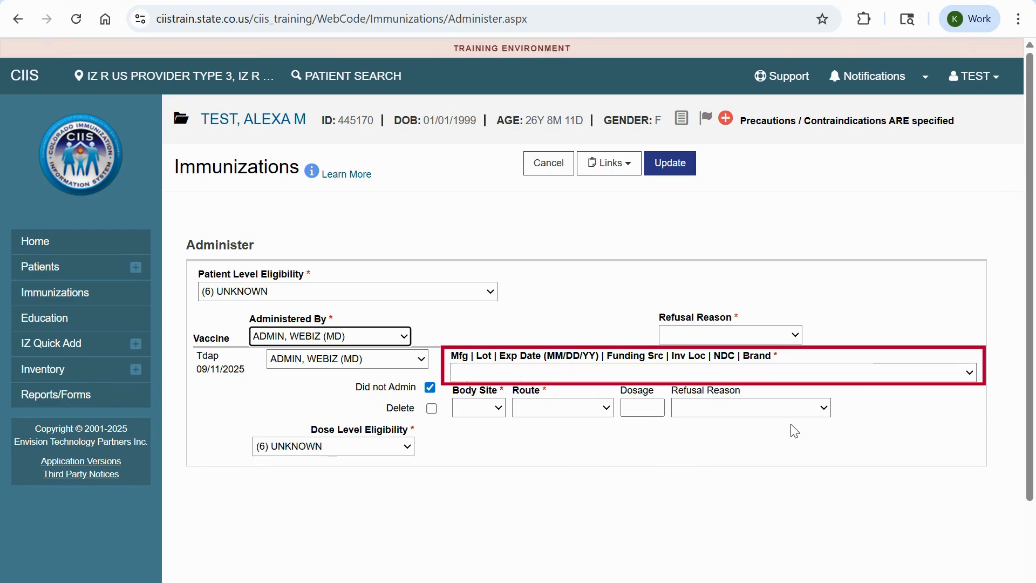
Choose the SKB BOOSTRIX lot 2345678, giving intramuscular route and 0.50 dosage.
{"action": "left_click", "coordinate": [879, 375]}
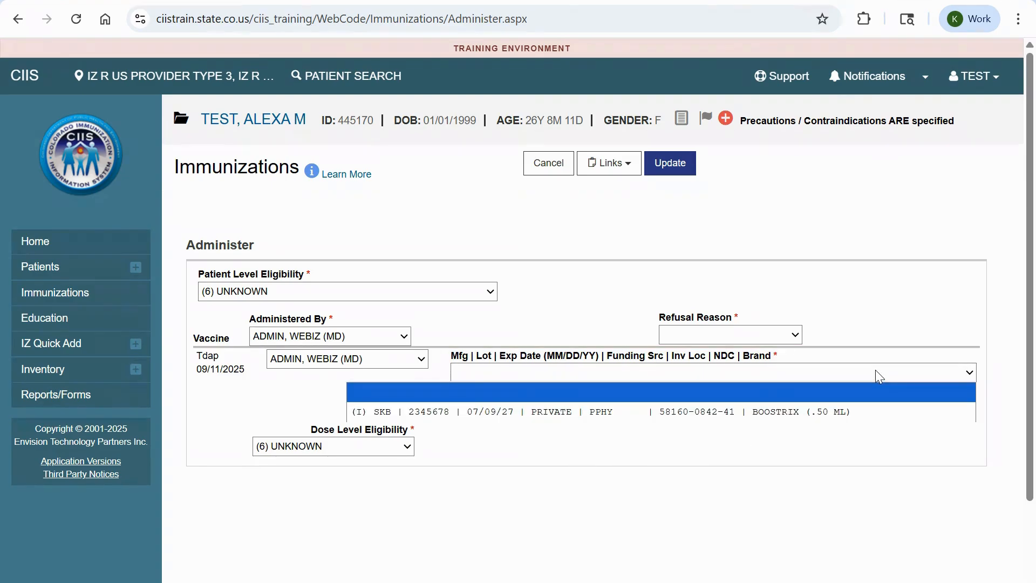
{"action": "left_click", "coordinate": [879, 412]}
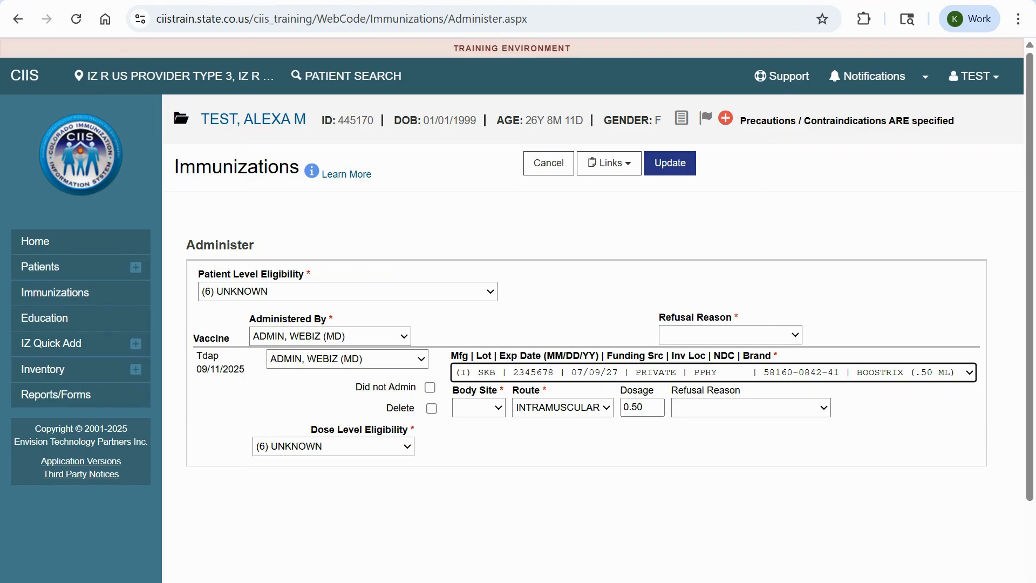
{"action": "left_click", "coordinate": [959, 493]}
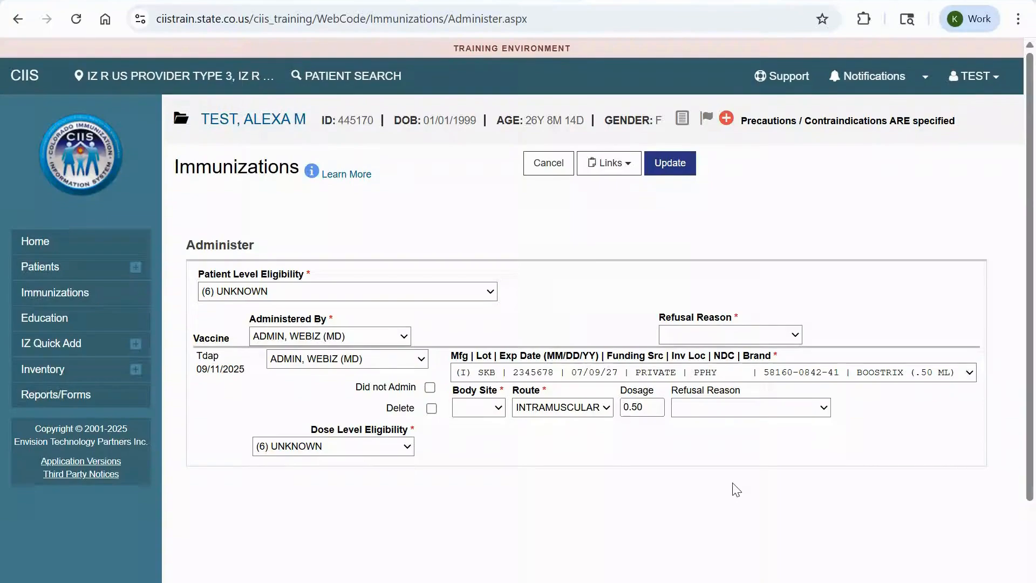
{"action": "left_click", "coordinate": [587, 410]}
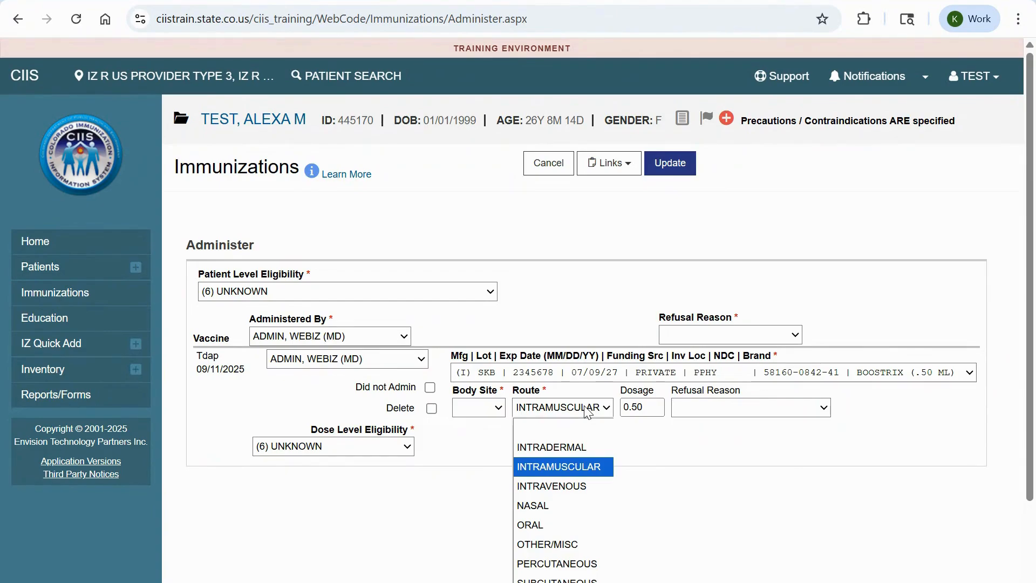
Keep the route INTRAMUSCULAR and set the Tdap body site to LD.
{"action": "left_click", "coordinate": [588, 410]}
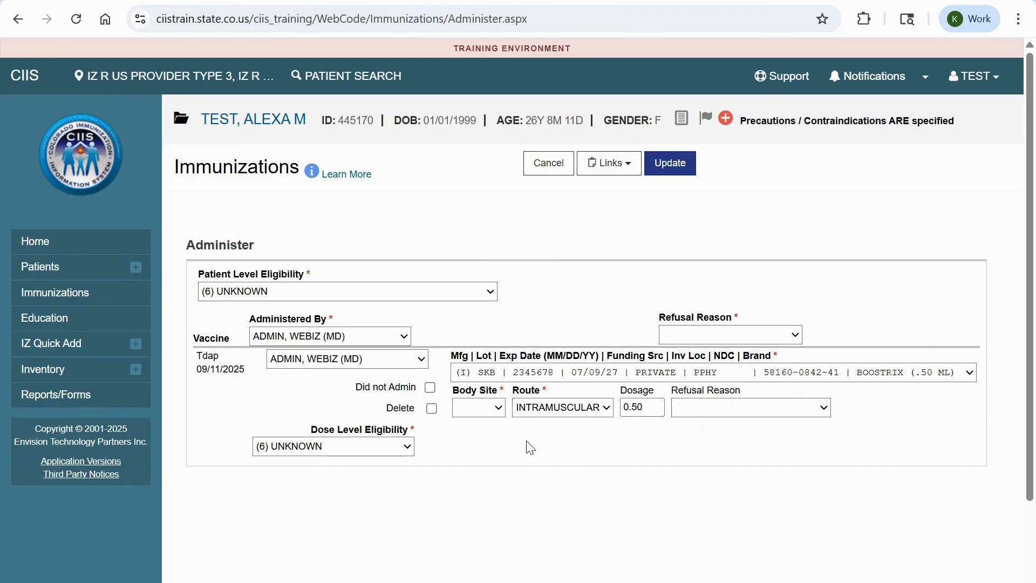
{"action": "left_click", "coordinate": [490, 411]}
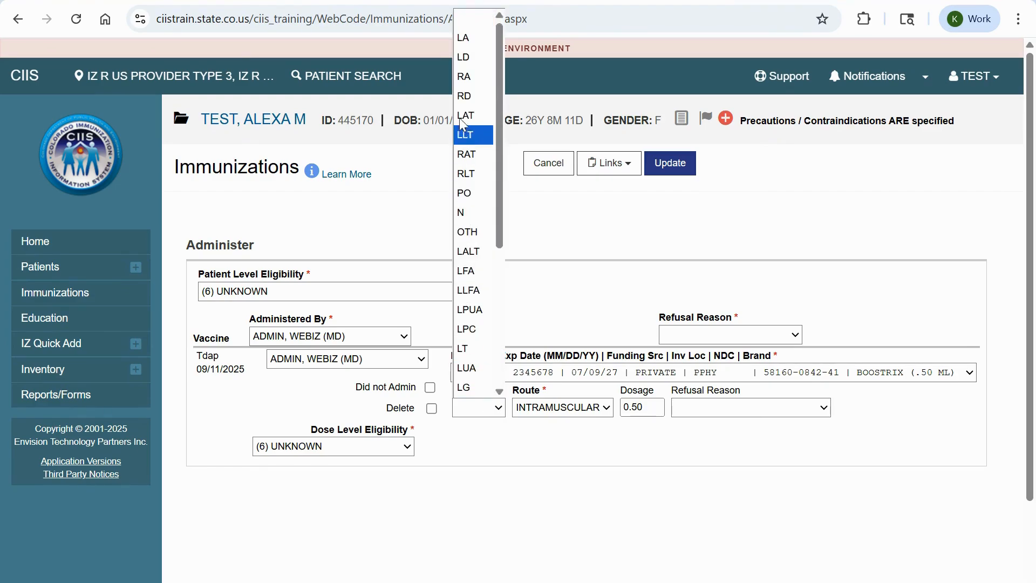
{"action": "left_click", "coordinate": [460, 57]}
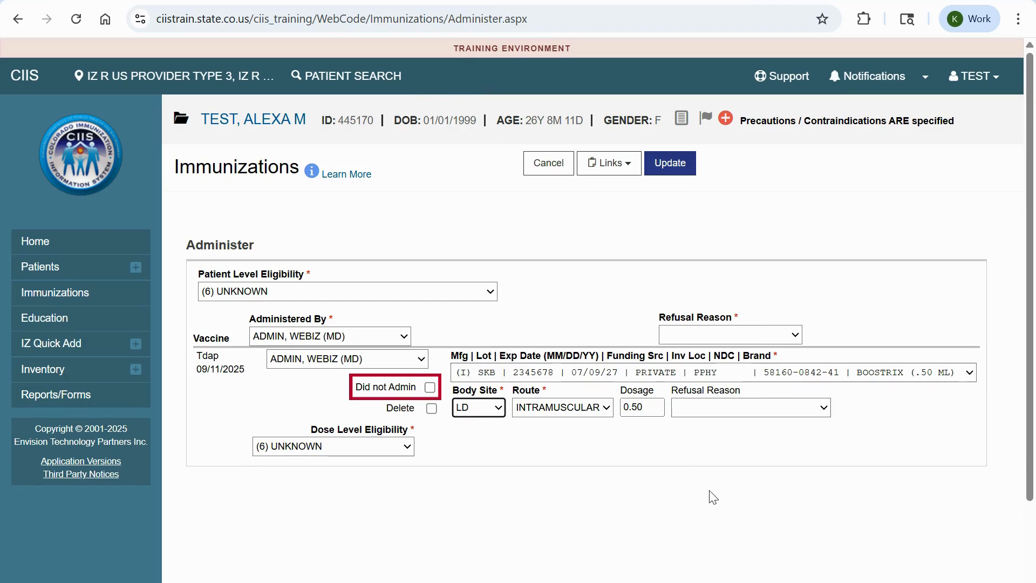
{"action": "left_click", "coordinate": [710, 491]}
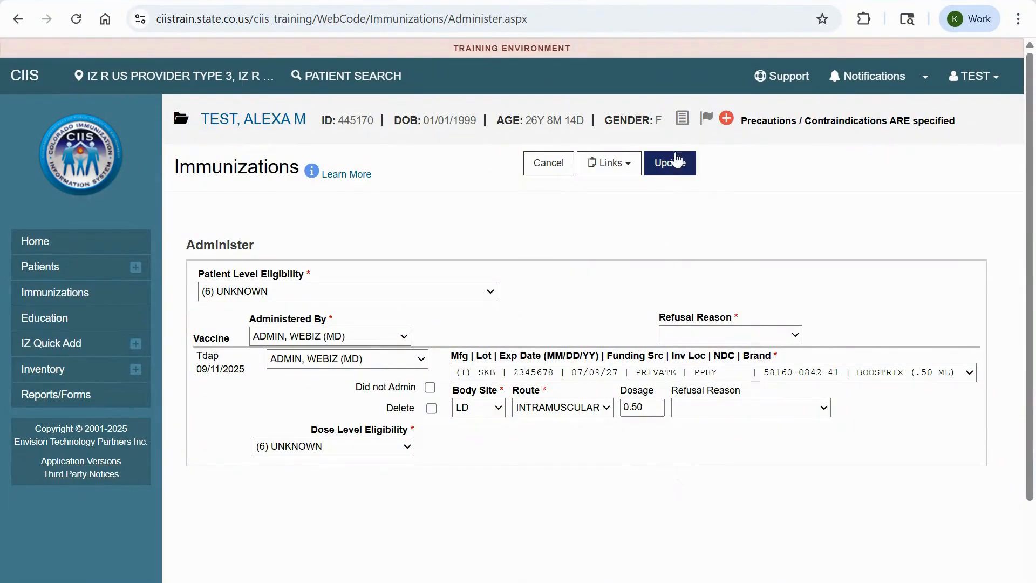
Save the Tdap administration with Update and review the Immunizations Home page.
{"action": "left_click", "coordinate": [670, 167]}
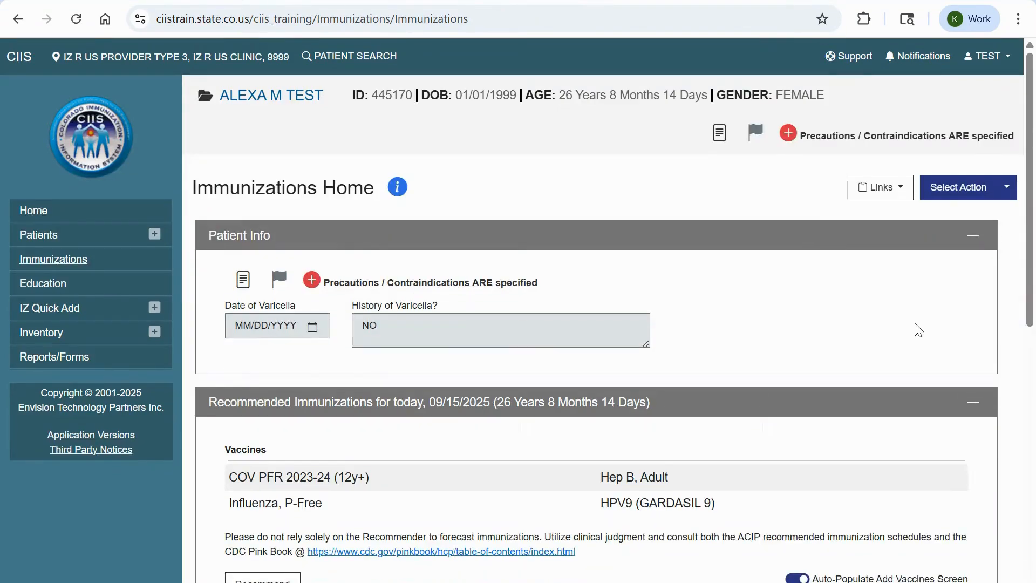
{"action": "scroll", "coordinate": [916, 328], "scroll_direction": "down", "scroll_amount": 5}
{"action": "scroll", "coordinate": [916, 328], "scroll_direction": "down", "scroll_amount": 3}
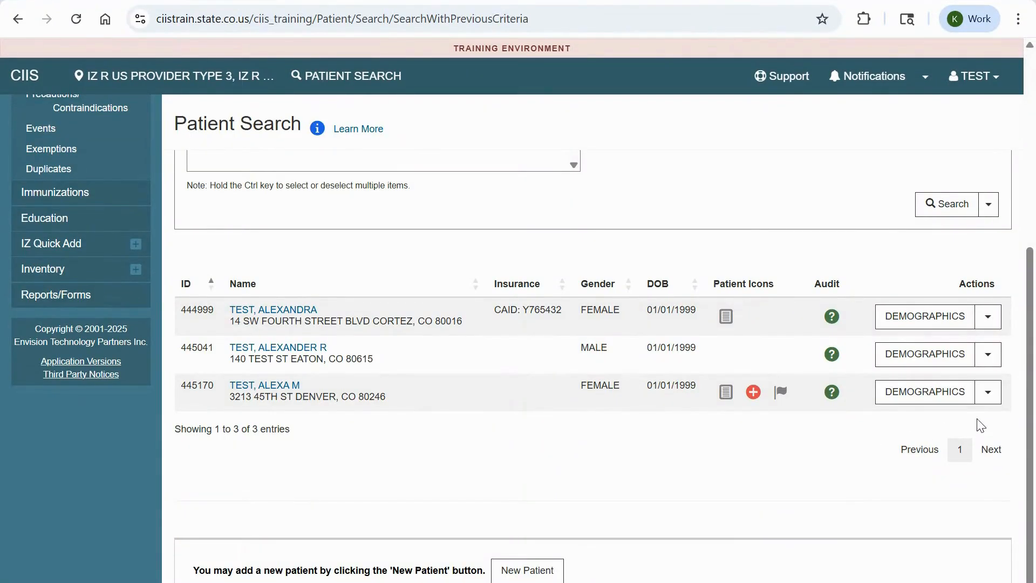
Open the third patient's immunizations, dismiss the warning, and choose Administer Vaccines.
{"action": "left_click", "coordinate": [992, 398]}
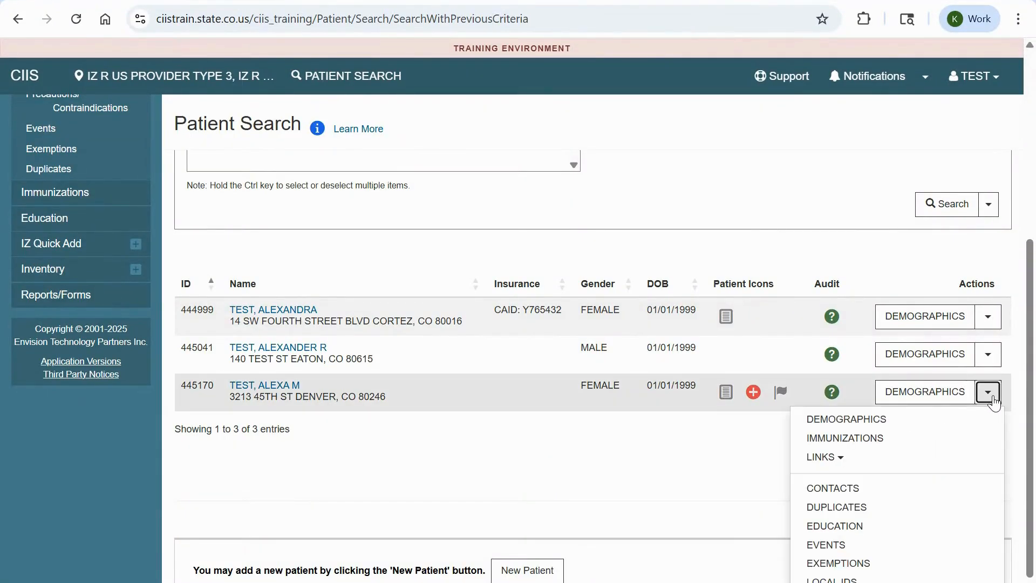
{"action": "left_click", "coordinate": [895, 444]}
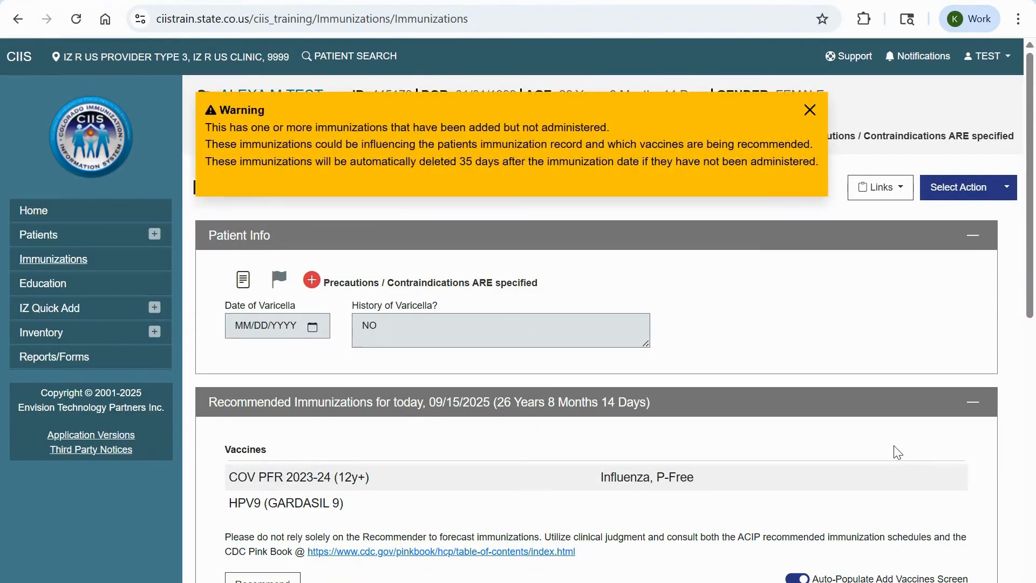
{"action": "left_click", "coordinate": [811, 112]}
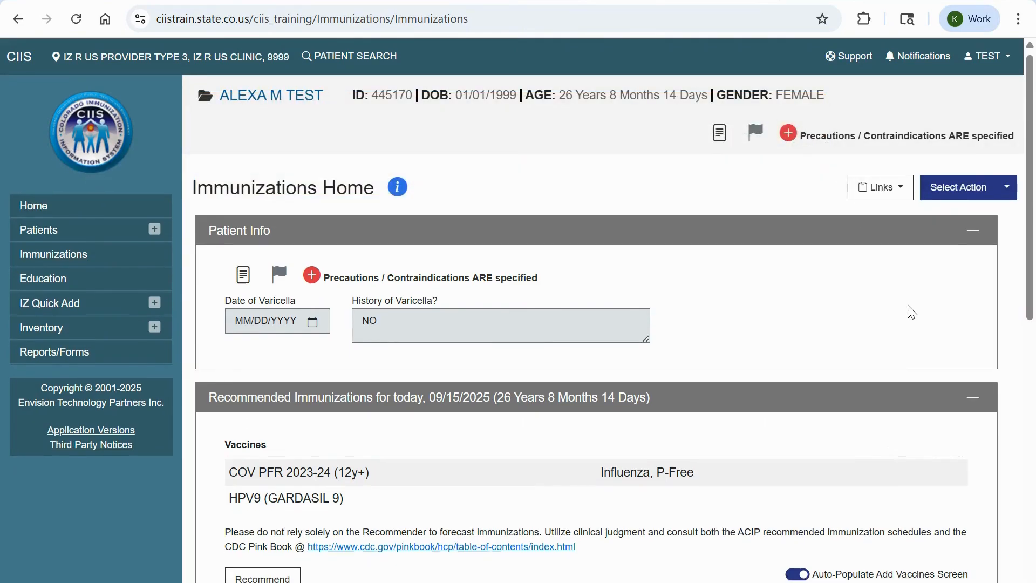
{"action": "scroll", "coordinate": [908, 308], "scroll_direction": "down", "scroll_amount": 9}
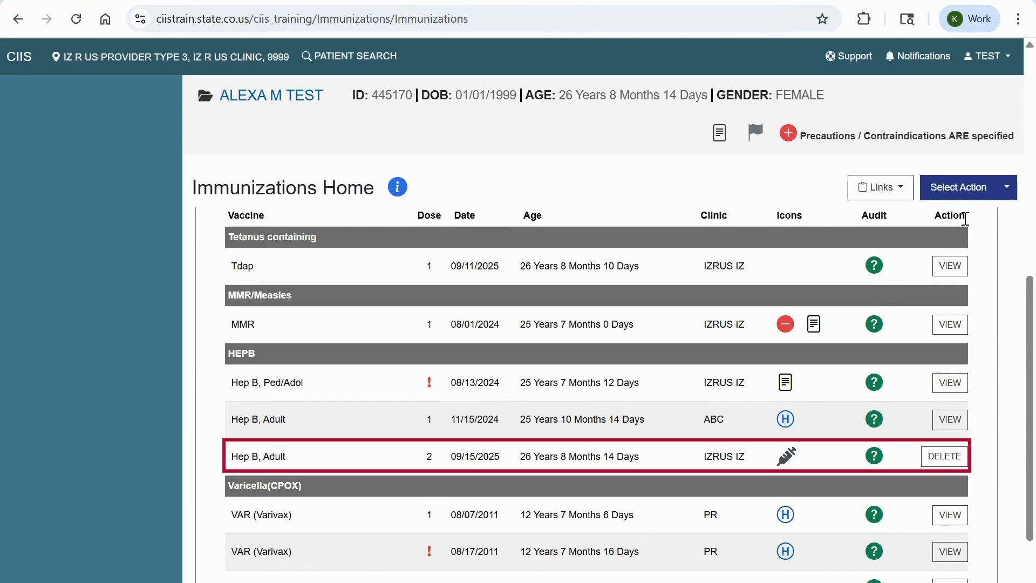
{"action": "left_click", "coordinate": [1007, 190]}
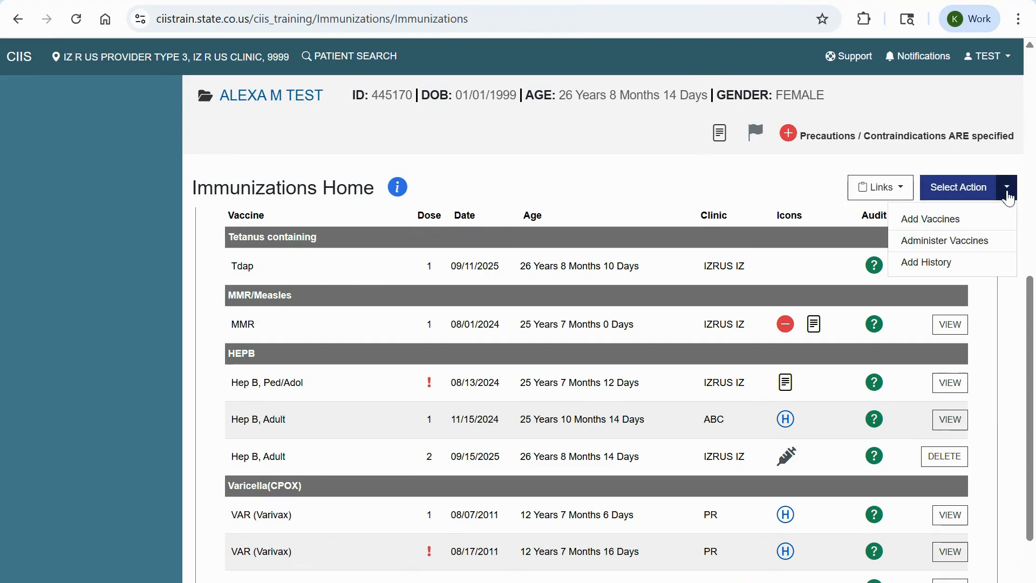
{"action": "left_click", "coordinate": [983, 243]}
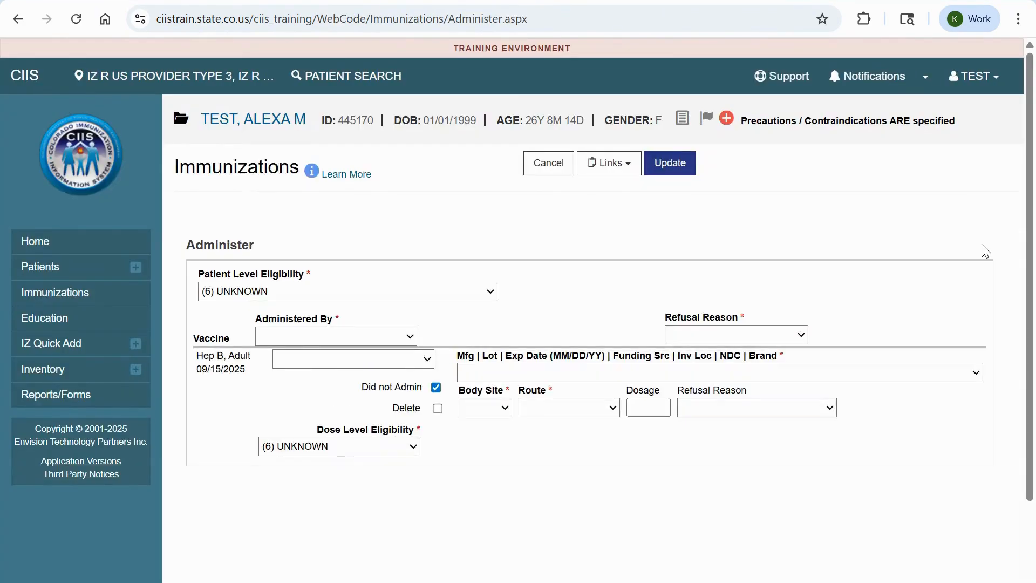
Set the Hep B dose's administering clinician, MSD lot 879654 and body site LD.
{"action": "left_click", "coordinate": [358, 339]}
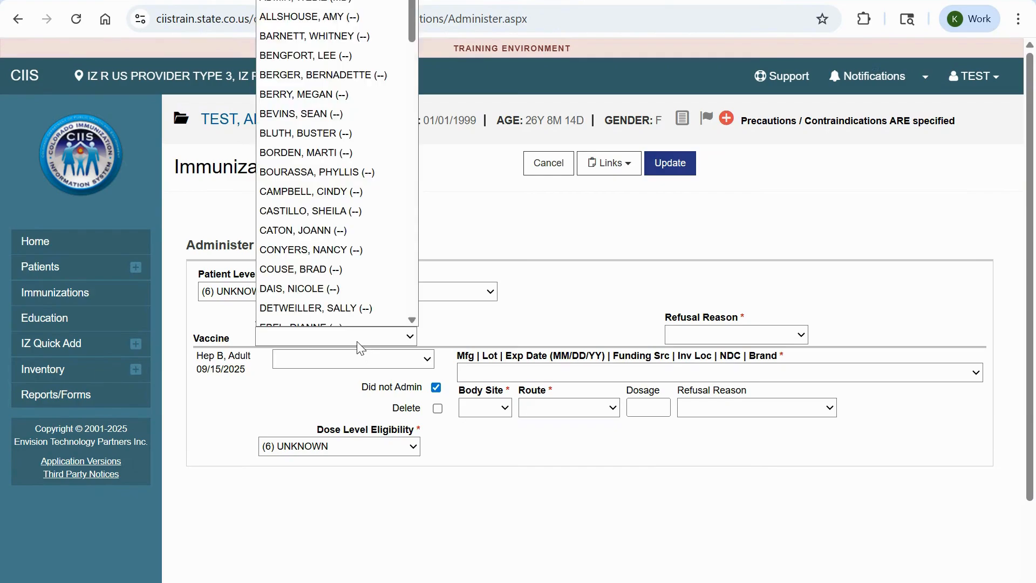
{"action": "left_click", "coordinate": [334, 2]}
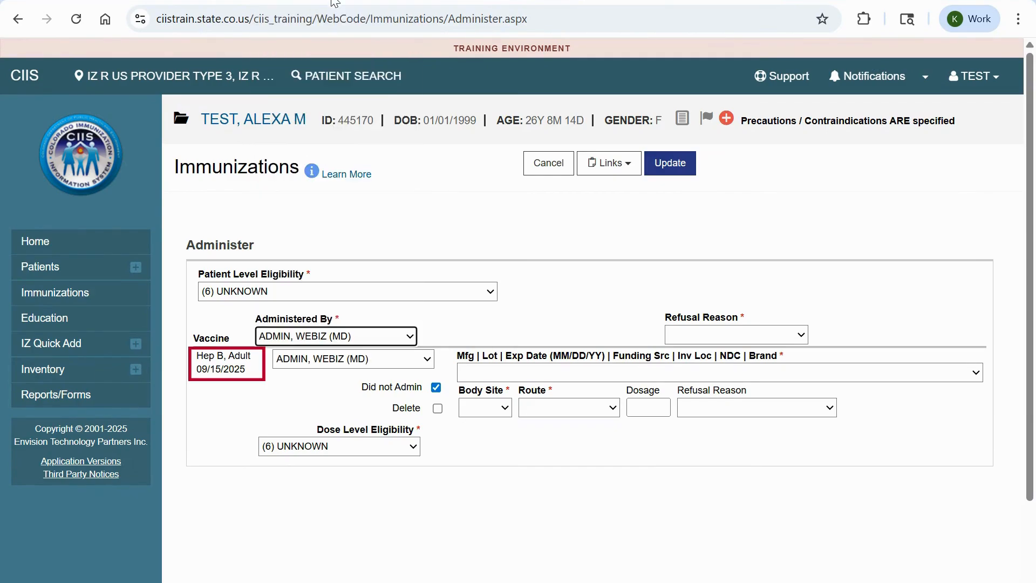
{"action": "left_click", "coordinate": [774, 373]}
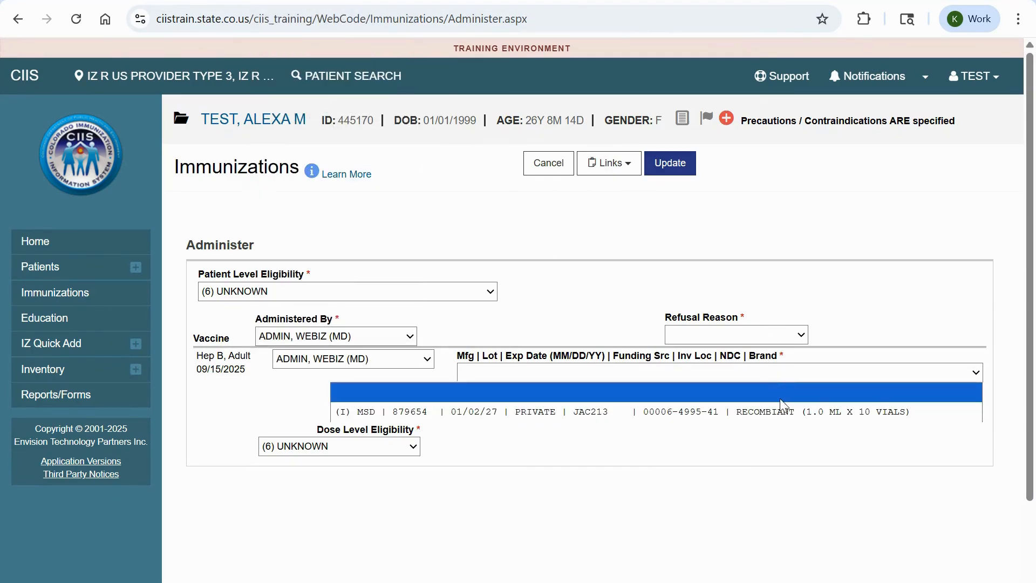
{"action": "left_click", "coordinate": [779, 412]}
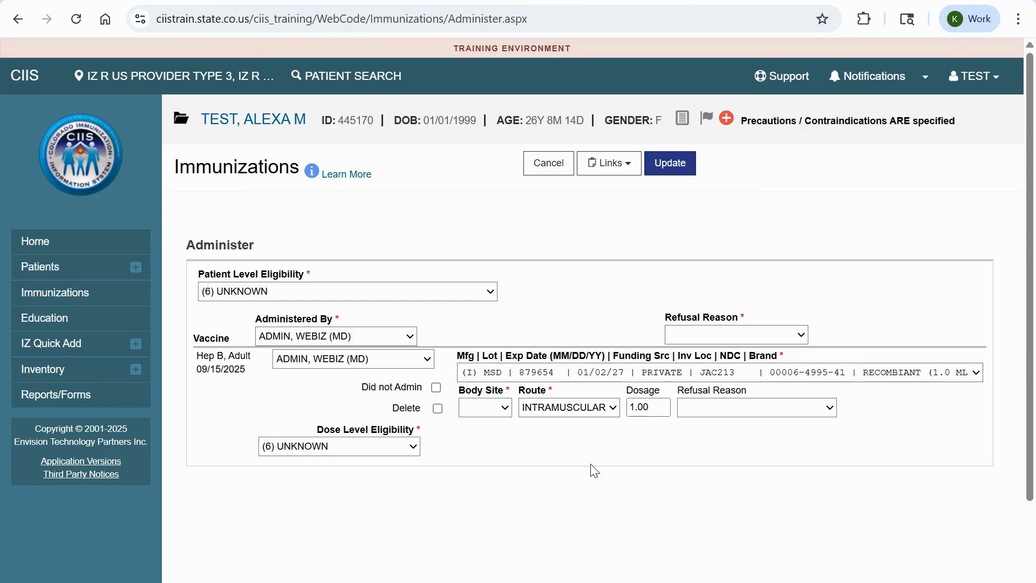
{"action": "left_click", "coordinate": [485, 411]}
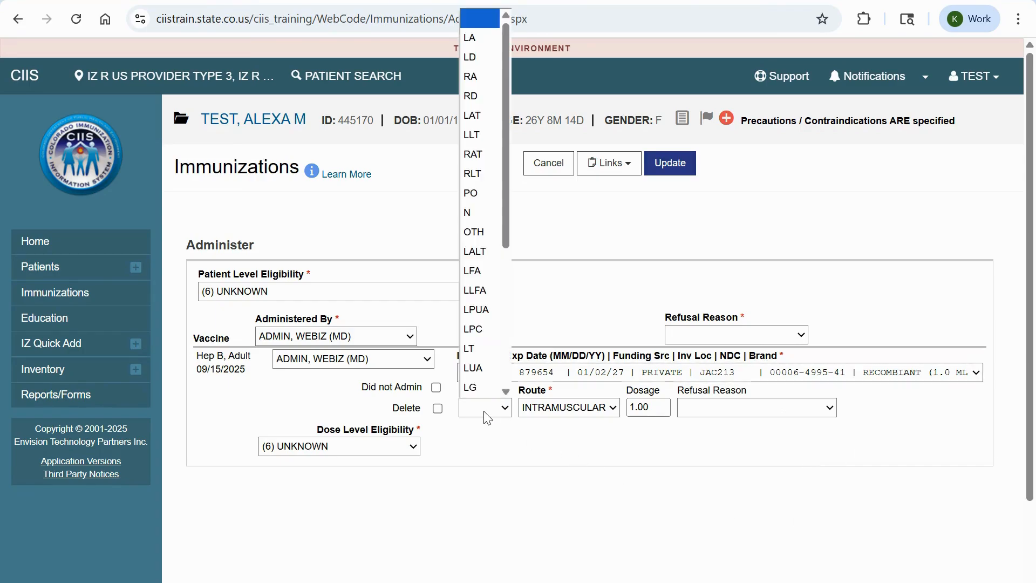
{"action": "left_click", "coordinate": [493, 54]}
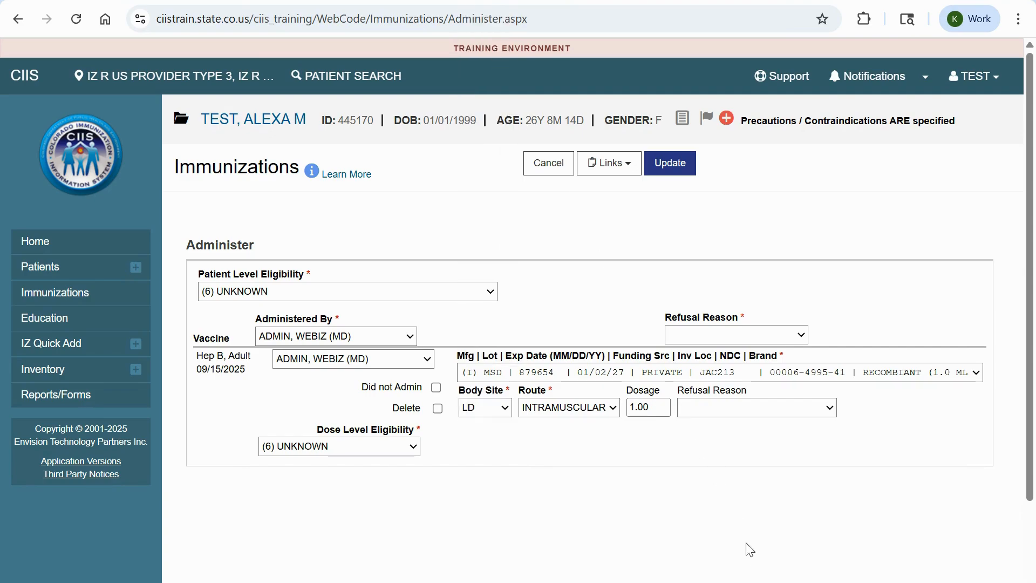